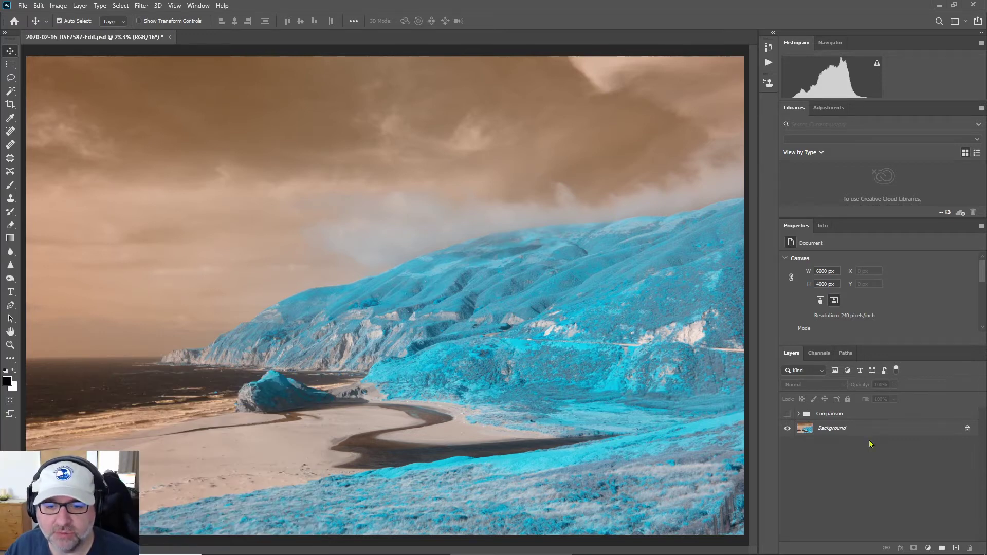
- Add a Channel Mixer adjustment layer and set its Red output channel to Red 0% and Blue 100%
{"action": "left_click", "coordinate": [928, 547]}
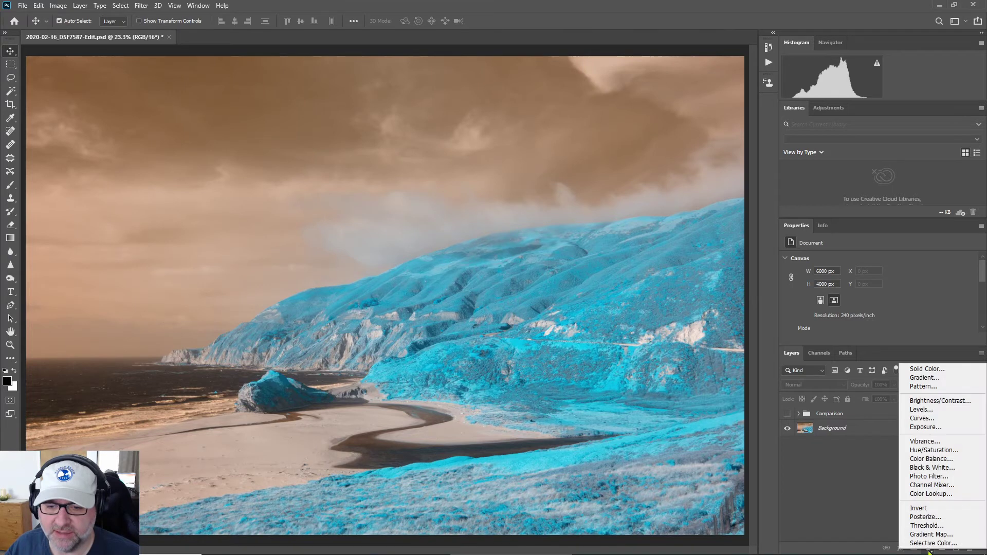
{"action": "left_click", "coordinate": [932, 486]}
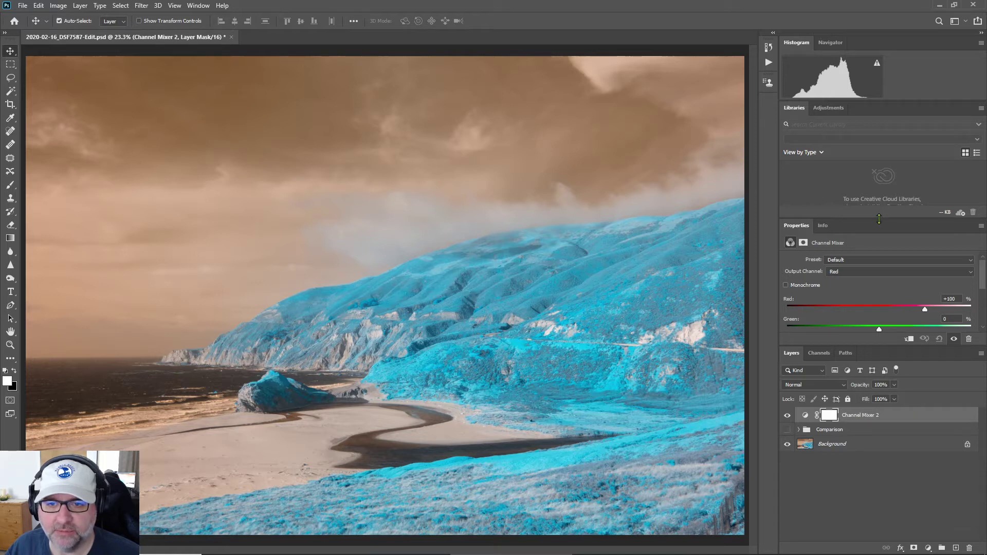
{"action": "left_click_drag", "start_coordinate": [880, 218], "coordinate": [881, 194]}
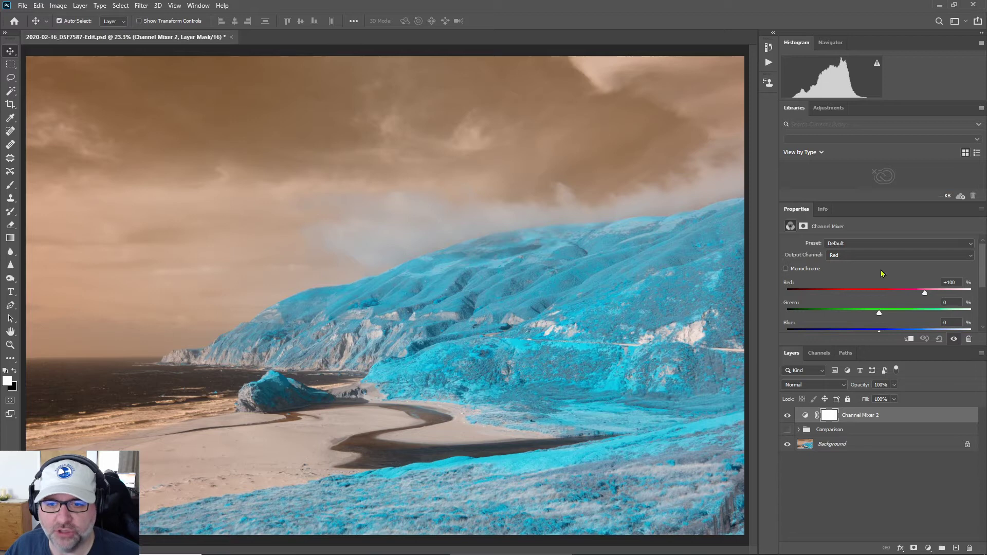
{"action": "left_click", "coordinate": [955, 283]}
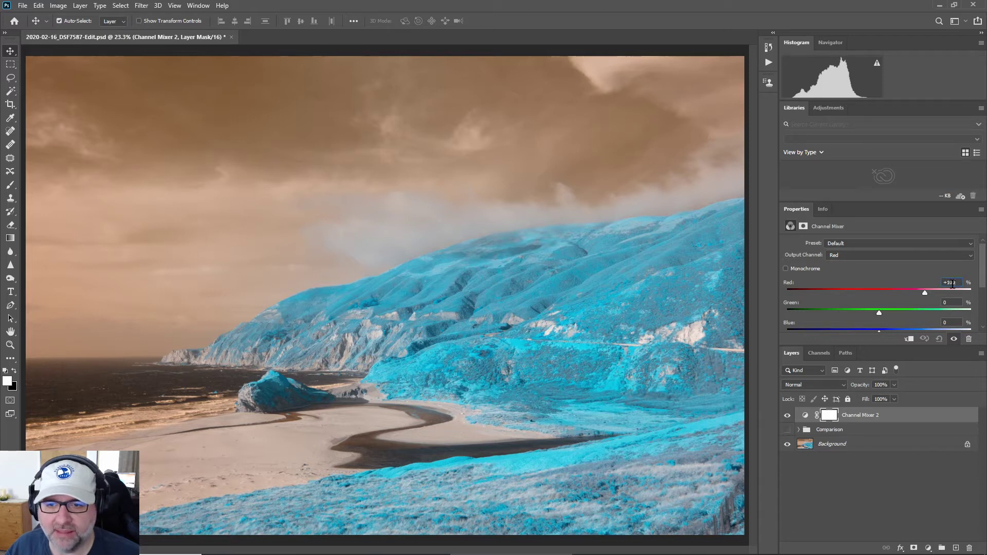
{"action": "type", "text": "0"}
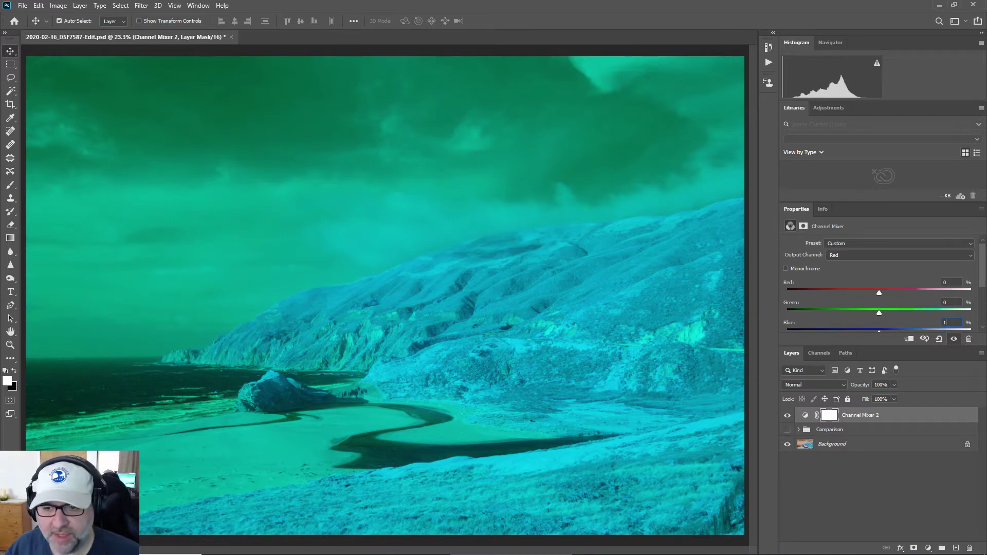
{"action": "type", "text": "100"}
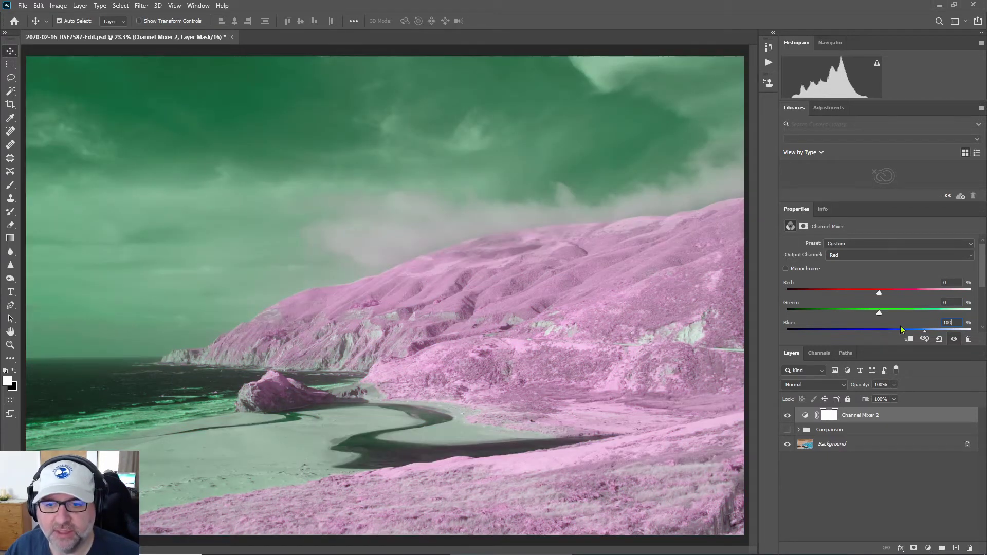
- Set the Channel Mixer's Blue output channel to Red 100% and Blue 0%
{"action": "left_click", "coordinate": [853, 256]}
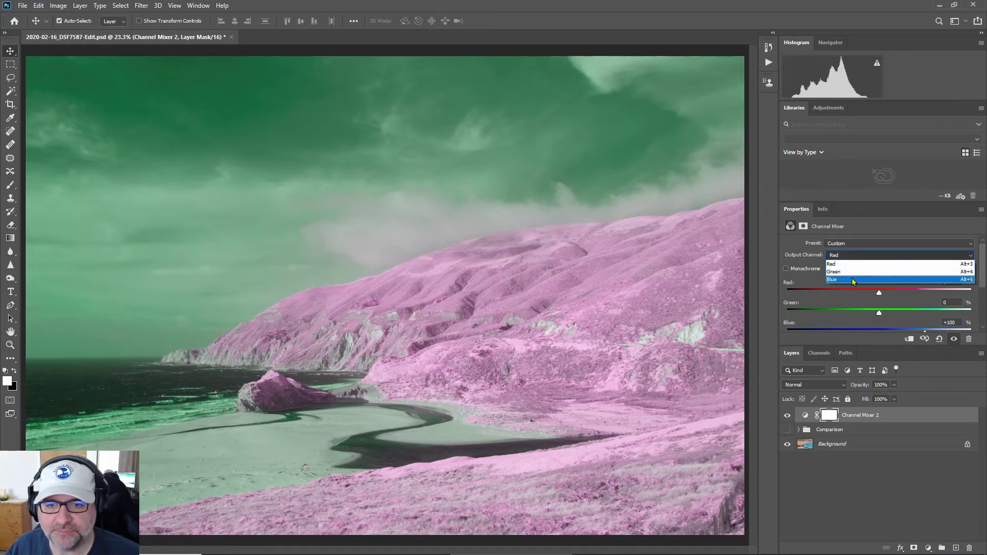
{"action": "left_click", "coordinate": [855, 281]}
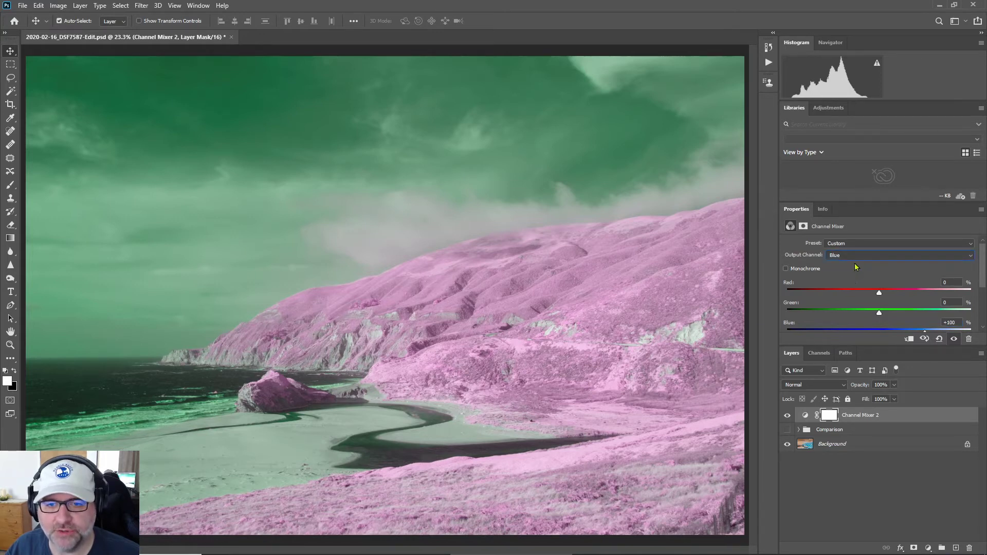
{"action": "left_click", "coordinate": [953, 282]}
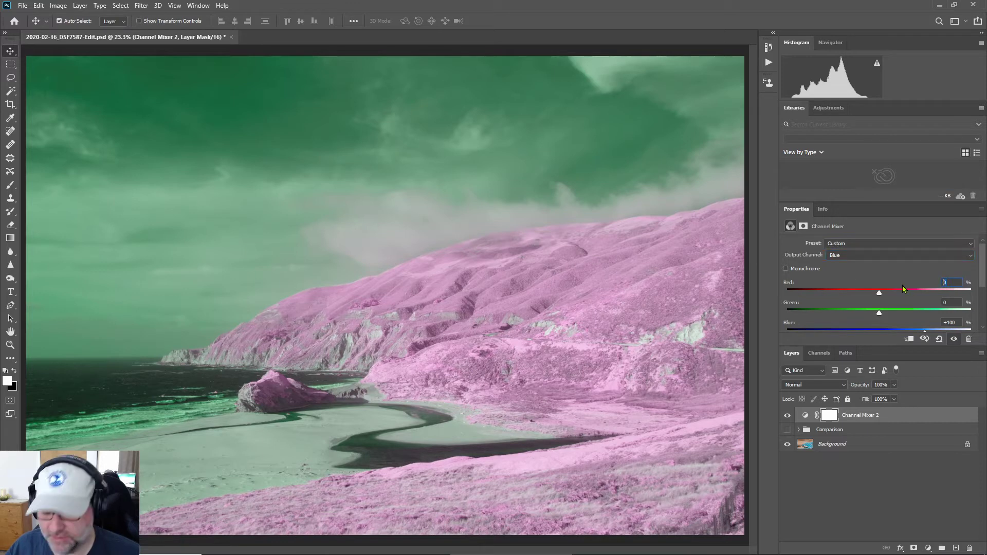
{"action": "type", "text": "100"}
{"action": "key", "text": "Tab"}
{"action": "type", "text": "0"}
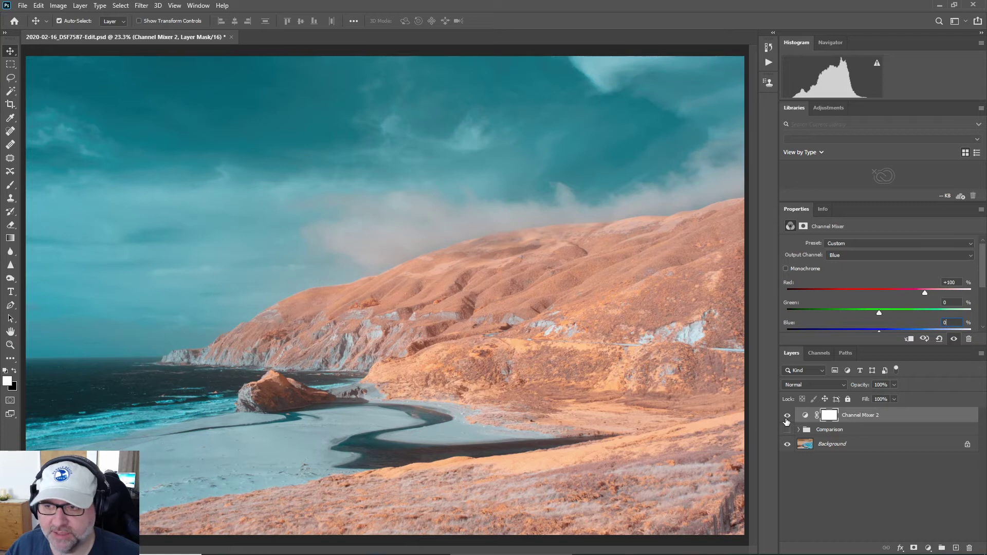
- Hide the Channel Mixer layer and create an inverted duplicate of the Background layer
{"action": "left_click", "coordinate": [786, 416]}
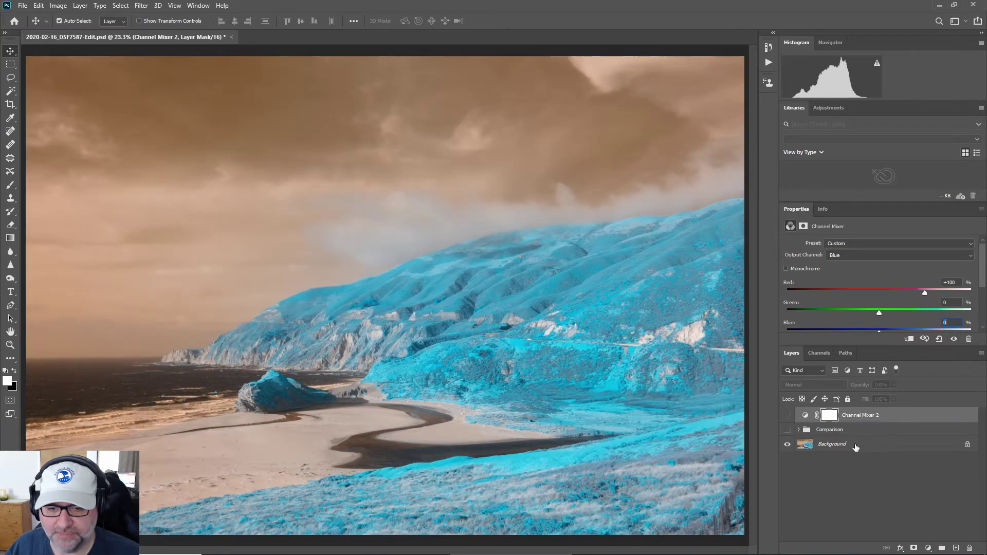
{"action": "left_click", "coordinate": [854, 447]}
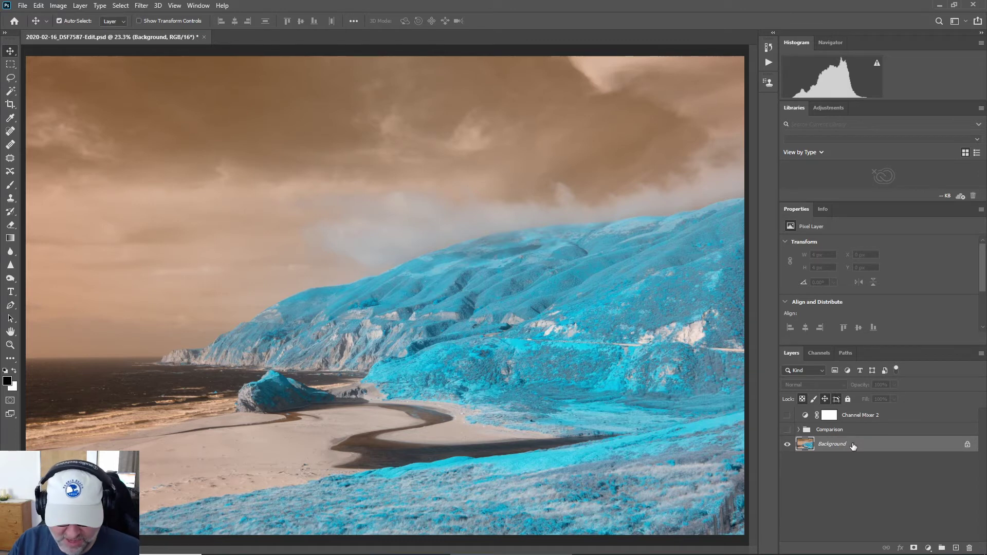
{"action": "key", "text": "ctrl+j"}
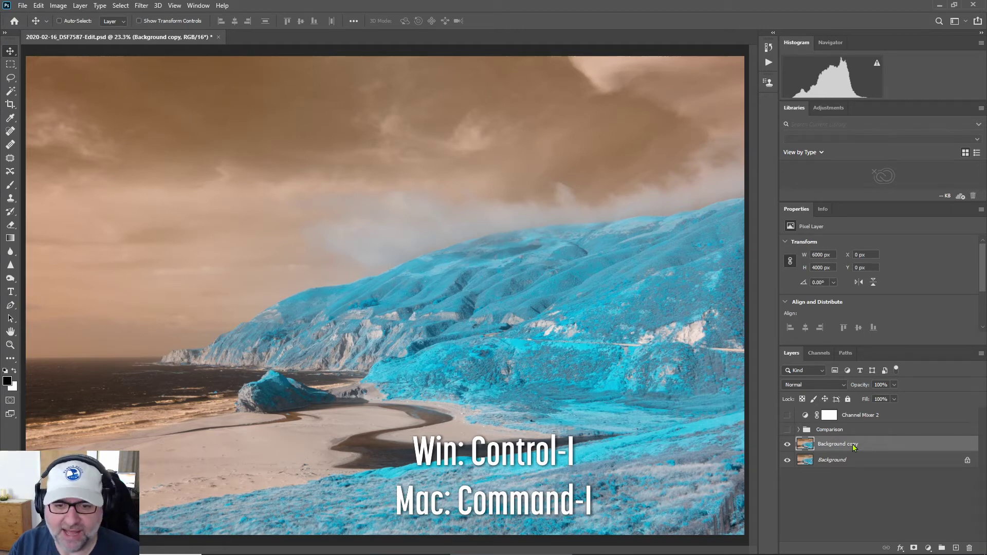
{"action": "key", "text": "ctrl+i"}
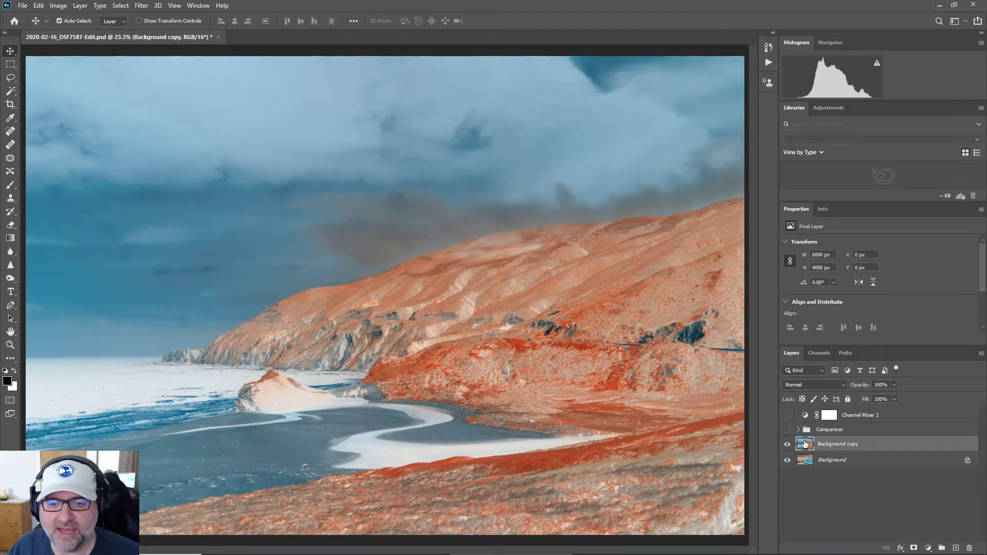
- Set the inverted background copy's blend mode to Color and hide the layer
{"action": "left_click", "coordinate": [844, 386]}
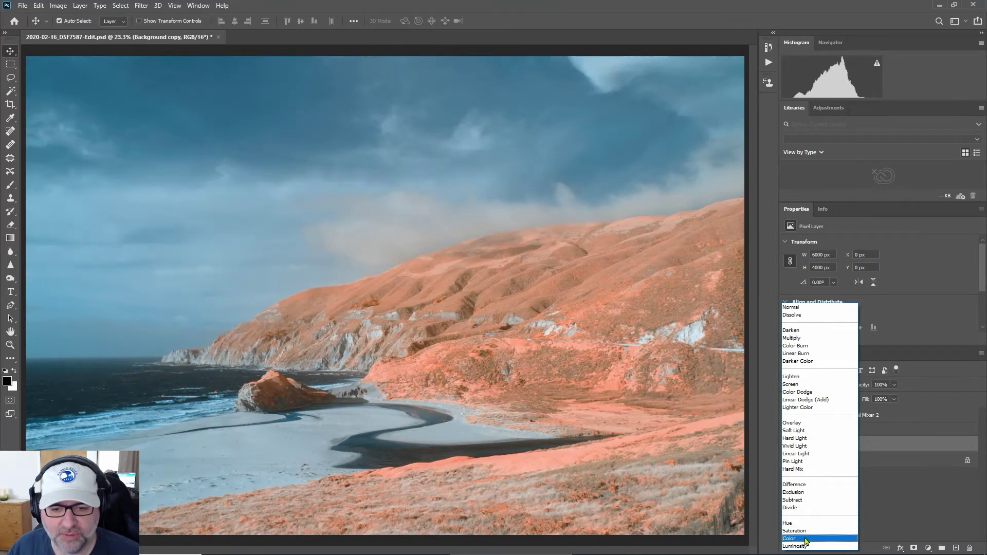
{"action": "left_click", "coordinate": [806, 541]}
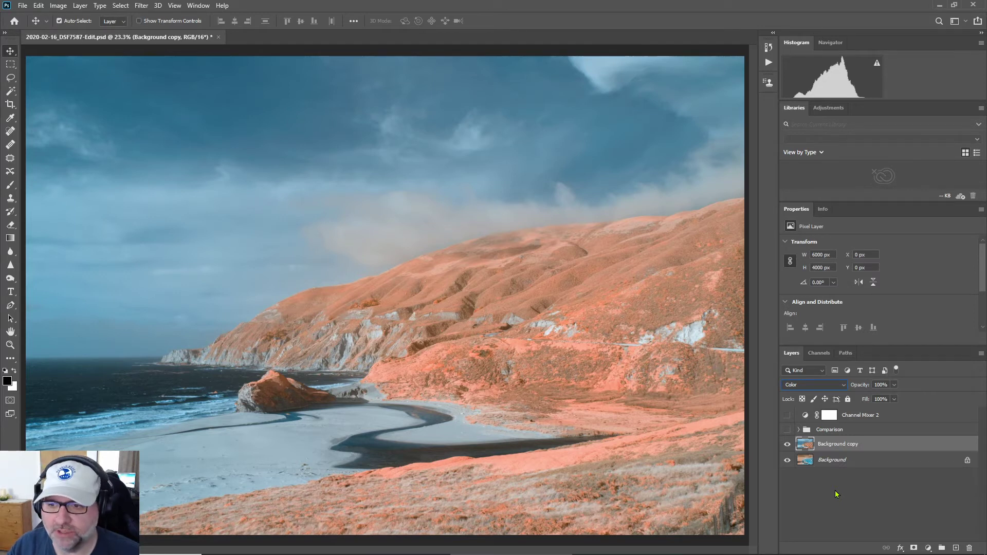
{"action": "left_click", "coordinate": [787, 444]}
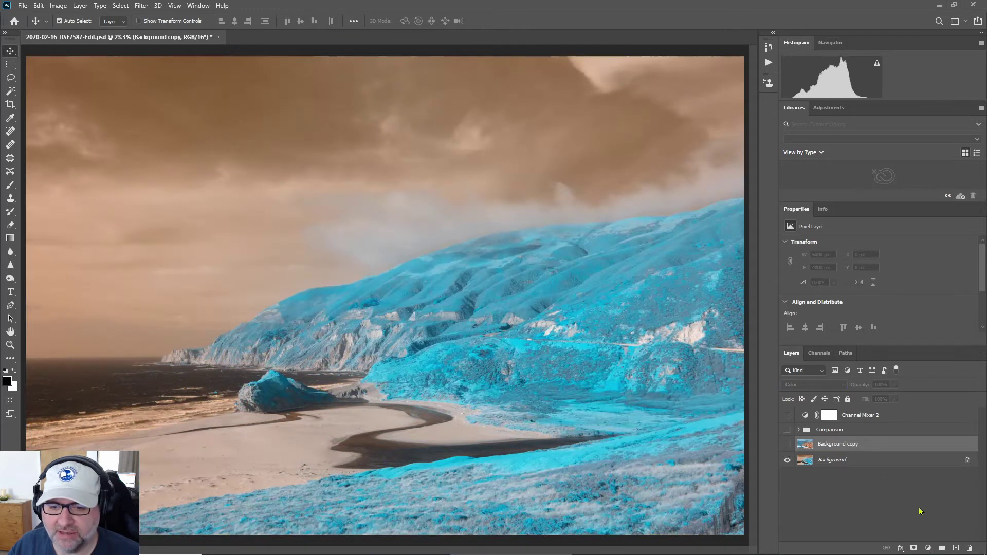
- Add a Hue/Saturation adjustment layer with the Master hue at +180, and hide it
{"action": "left_click", "coordinate": [927, 547]}
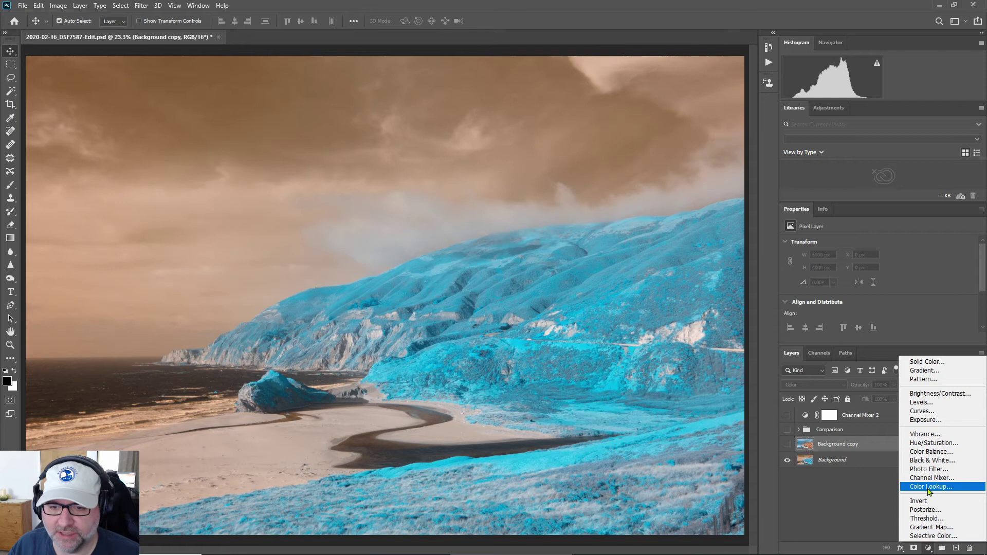
{"action": "left_click", "coordinate": [935, 444]}
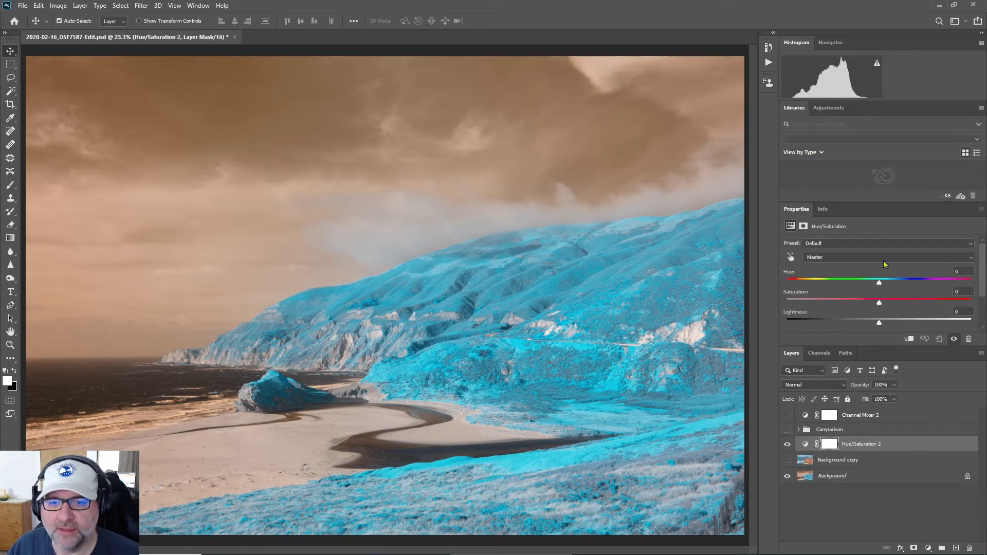
{"action": "left_click", "coordinate": [825, 258]}
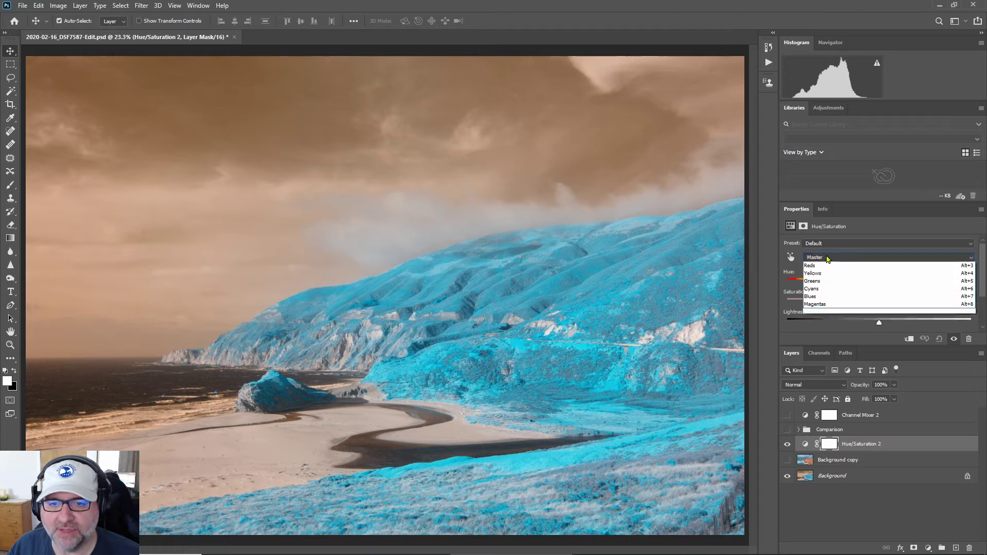
{"action": "left_click", "coordinate": [826, 258]}
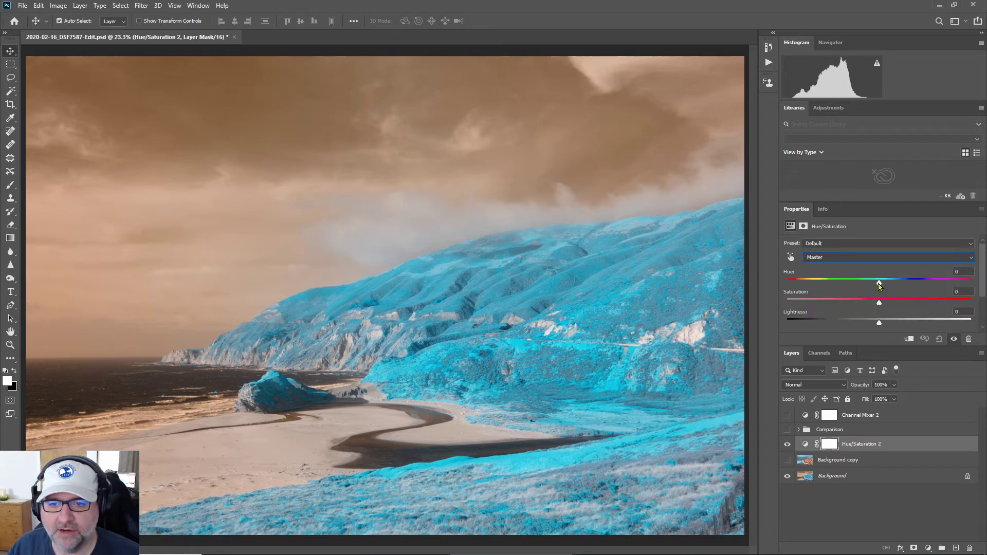
{"action": "left_click_drag", "start_coordinate": [880, 285], "coordinate": [971, 282]}
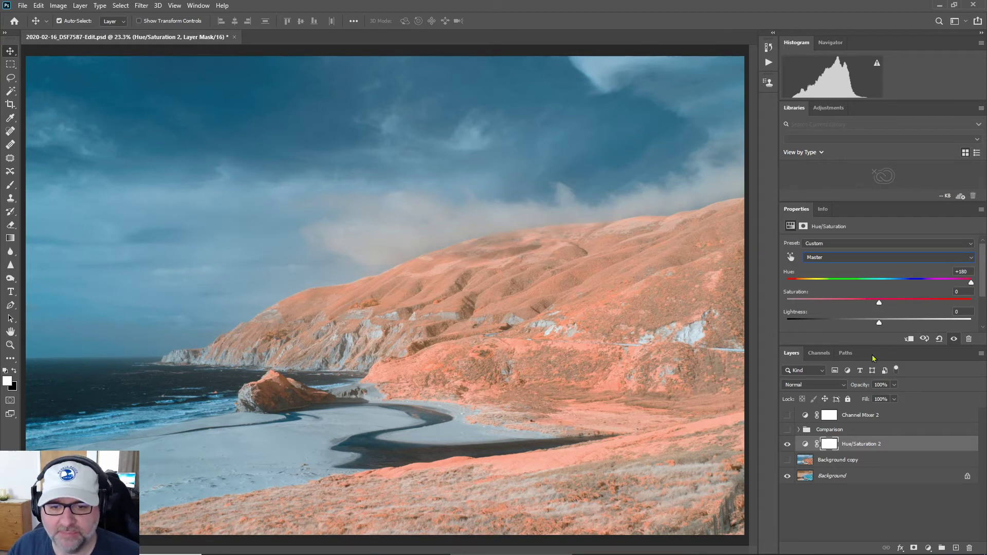
{"action": "left_click", "coordinate": [787, 444]}
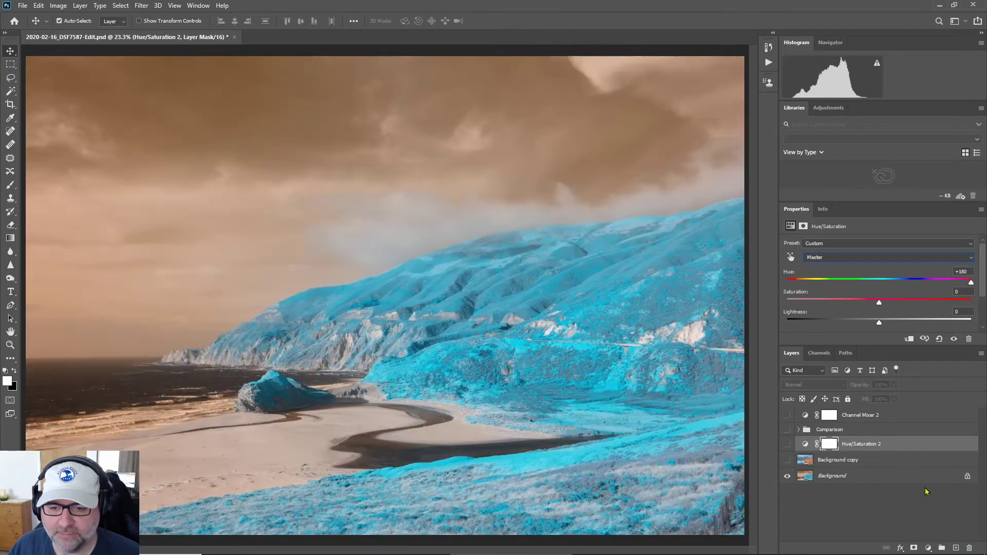
- Add a Curves adjustment layer and close the Libraries and Adjustments panels to make room for its full graph
{"action": "left_click", "coordinate": [929, 548]}
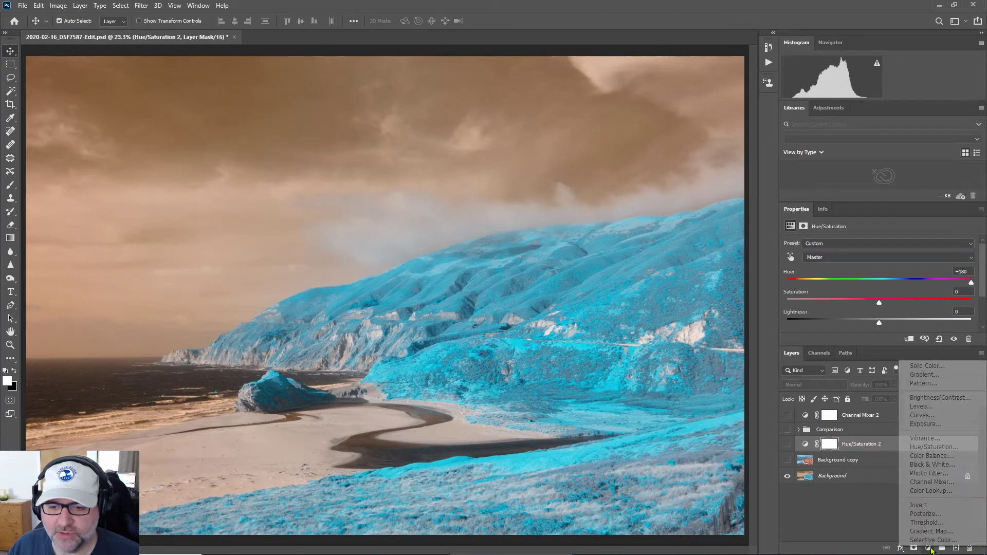
{"action": "left_click", "coordinate": [933, 415]}
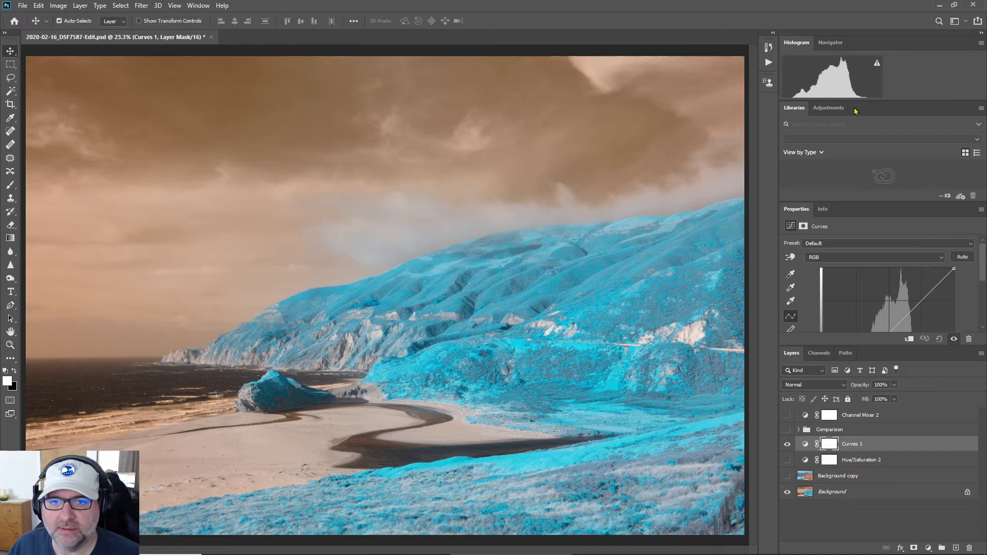
{"action": "right_click", "coordinate": [794, 108]}
{"action": "left_click", "coordinate": [810, 110]}
{"action": "right_click", "coordinate": [811, 114]}
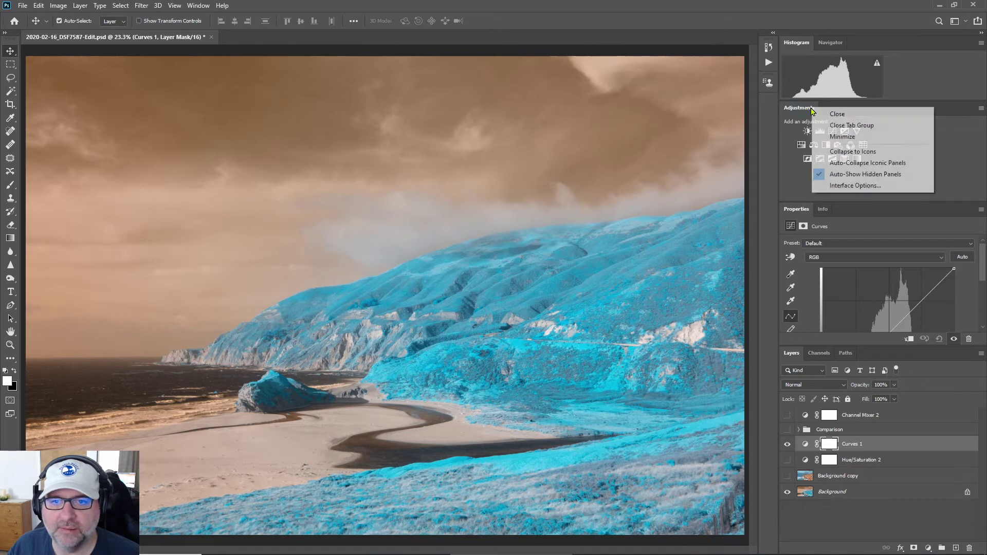
{"action": "left_click", "coordinate": [822, 113]}
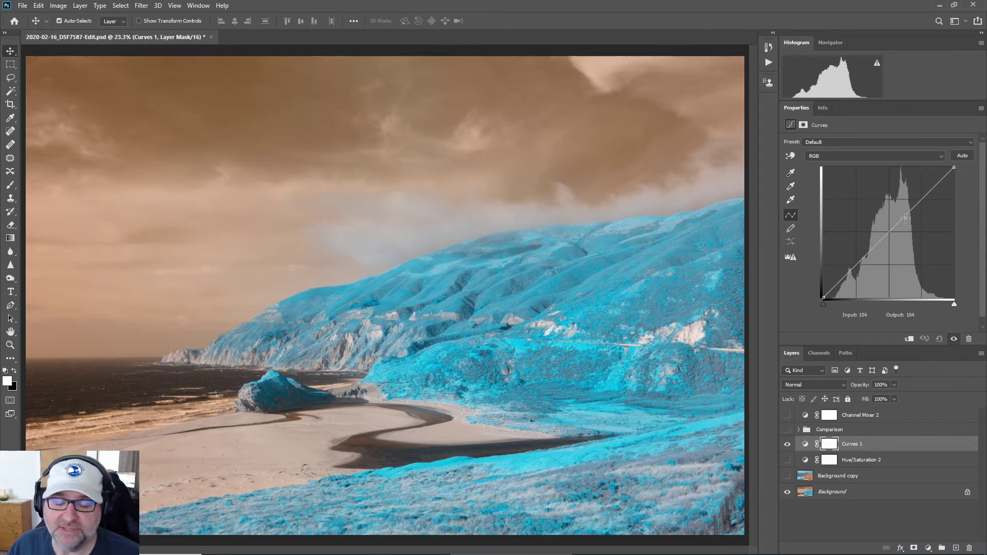
- Invert the RGB curve by setting the white point's output to 0 and the black point's output to 255
{"action": "left_click", "coordinate": [953, 167]}
{"action": "left_click_drag", "start_coordinate": [953, 167], "coordinate": [972, 323]}
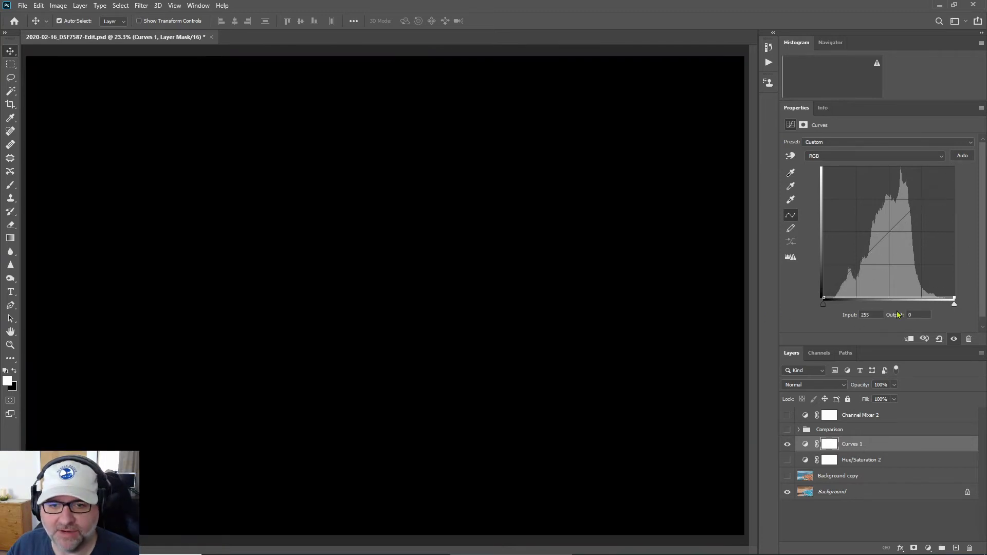
{"action": "left_click", "coordinate": [824, 297]}
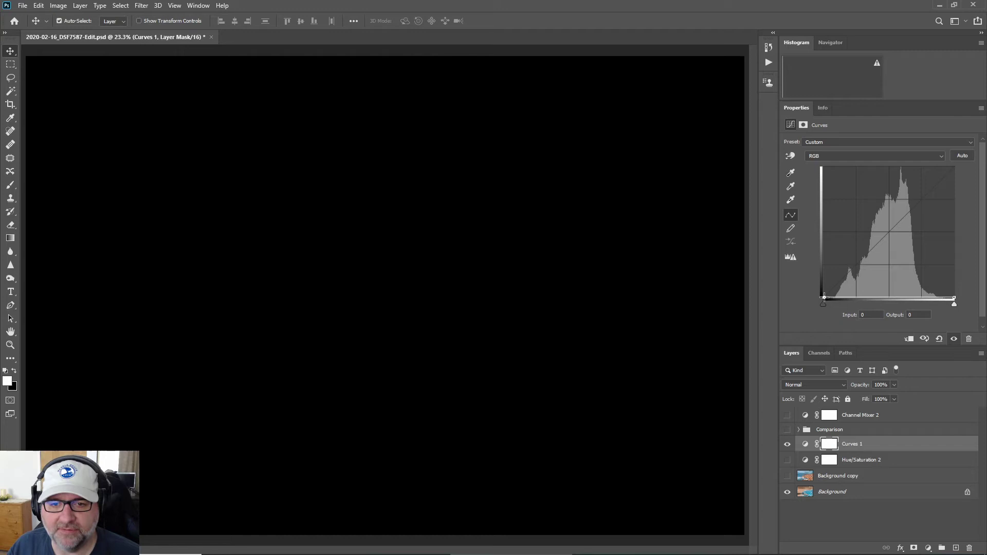
{"action": "left_click_drag", "start_coordinate": [824, 298], "coordinate": [792, 159]}
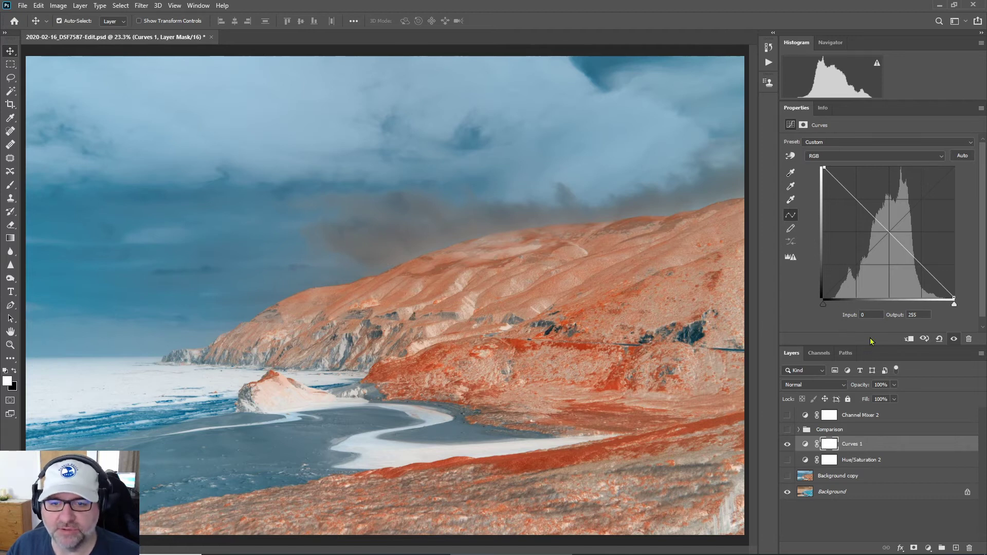
- Set the Curves layer's blend mode to Color and hide the layer
{"action": "left_click", "coordinate": [832, 445]}
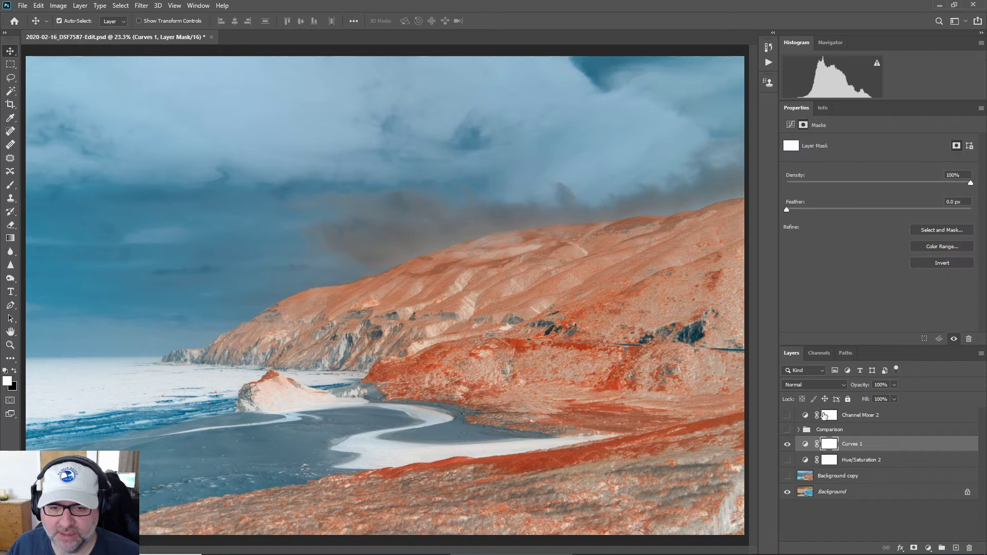
{"action": "left_click", "coordinate": [833, 385]}
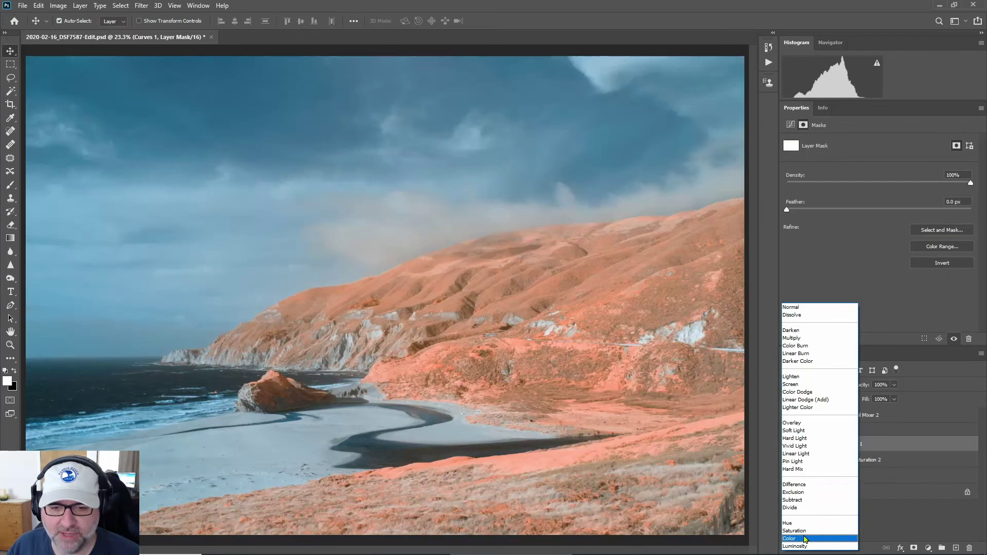
{"action": "left_click", "coordinate": [805, 538]}
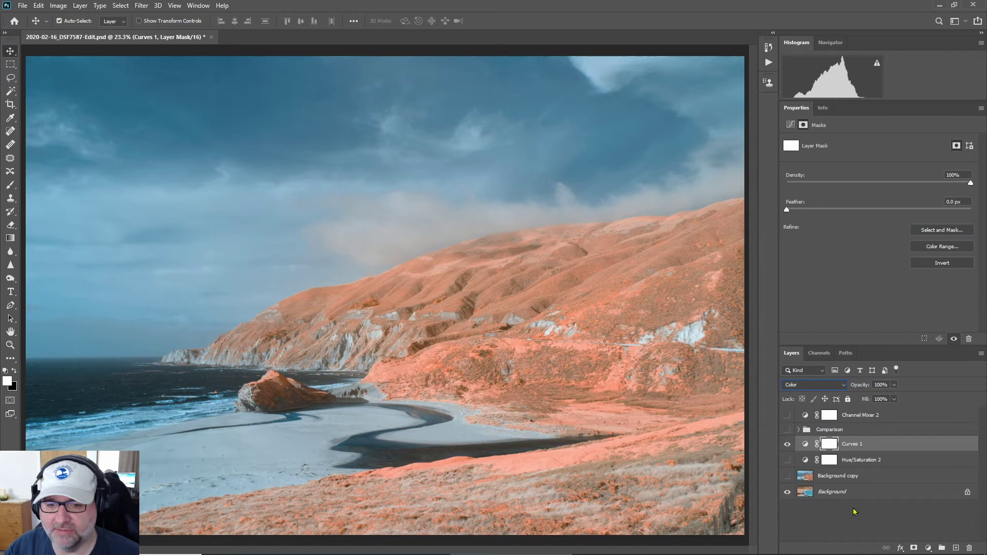
{"action": "left_click", "coordinate": [787, 444]}
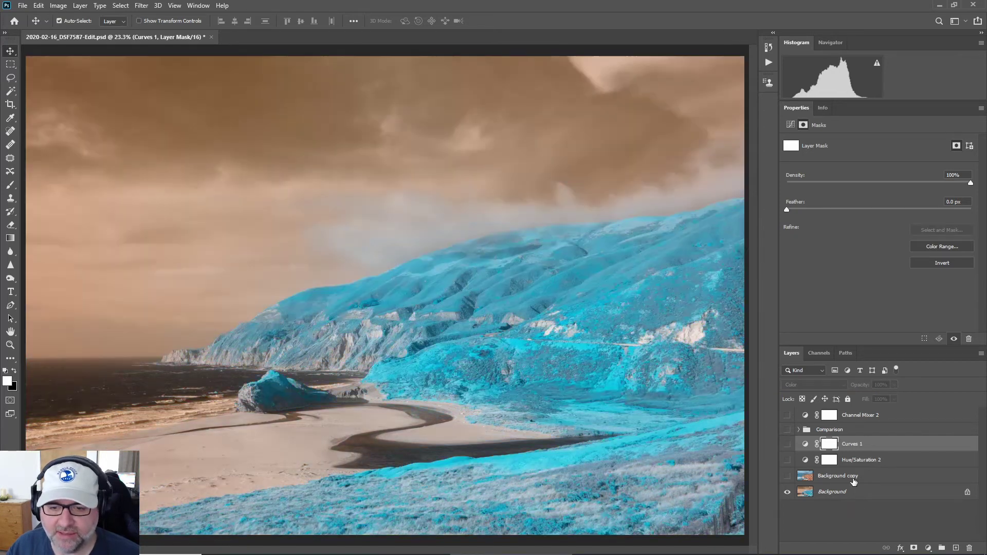
- Add a Levels adjustment layer and invert its RGB output levels to 255 for black and 0 for white
{"action": "left_click", "coordinate": [927, 548]}
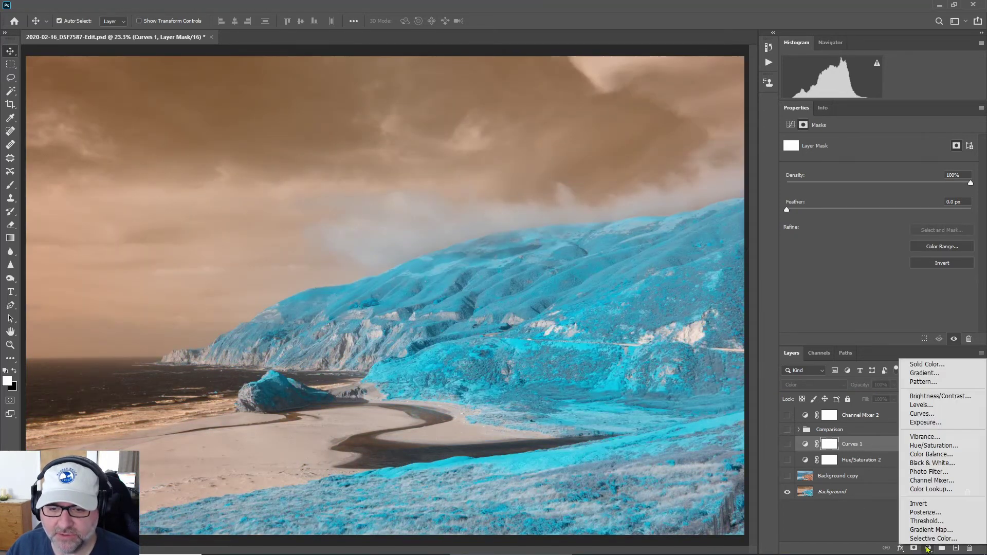
{"action": "left_click", "coordinate": [928, 406]}
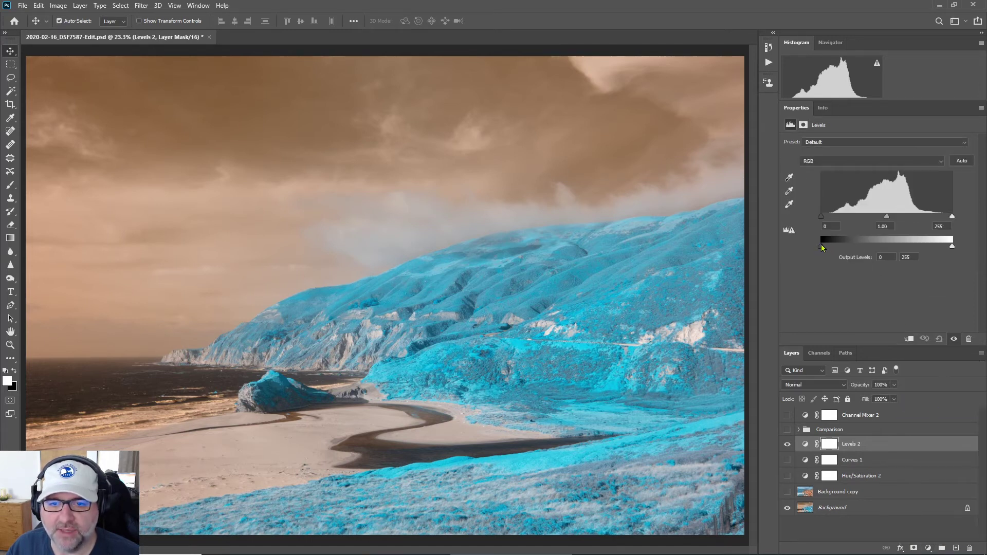
{"action": "left_click_drag", "start_coordinate": [821, 247], "coordinate": [793, 251]}
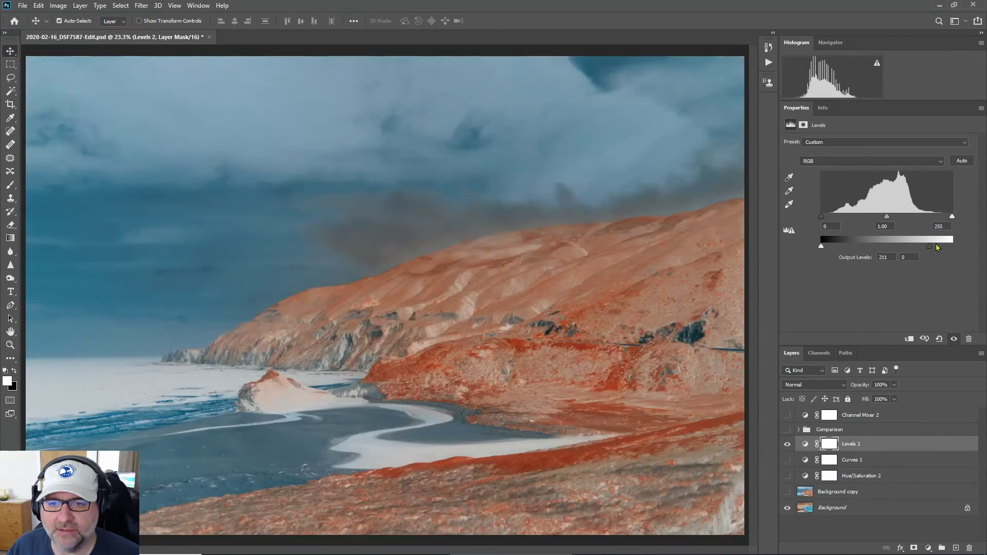
{"action": "left_click_drag", "start_coordinate": [929, 246], "coordinate": [965, 252]}
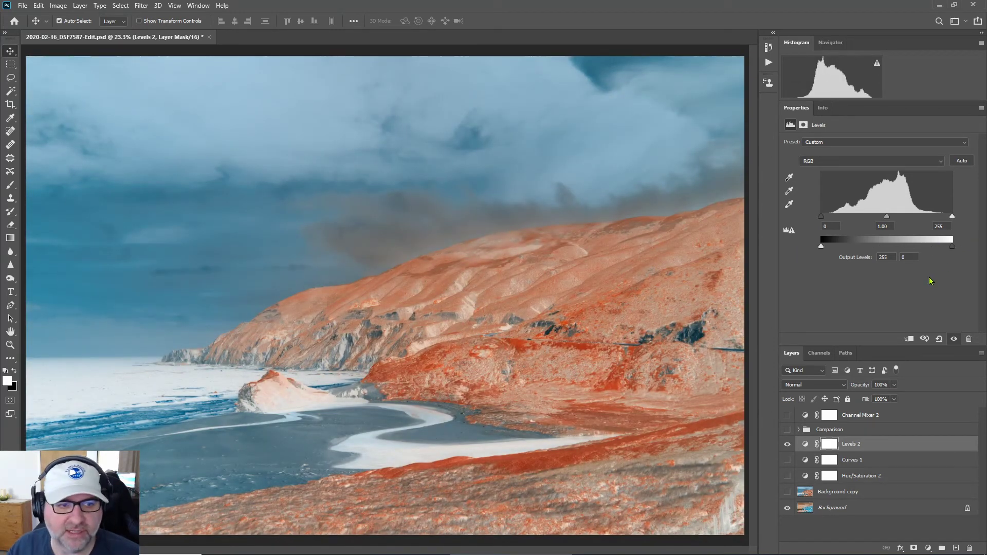
- Set the Levels layer's blend mode to Color and hide the layer
{"action": "left_click", "coordinate": [833, 388]}
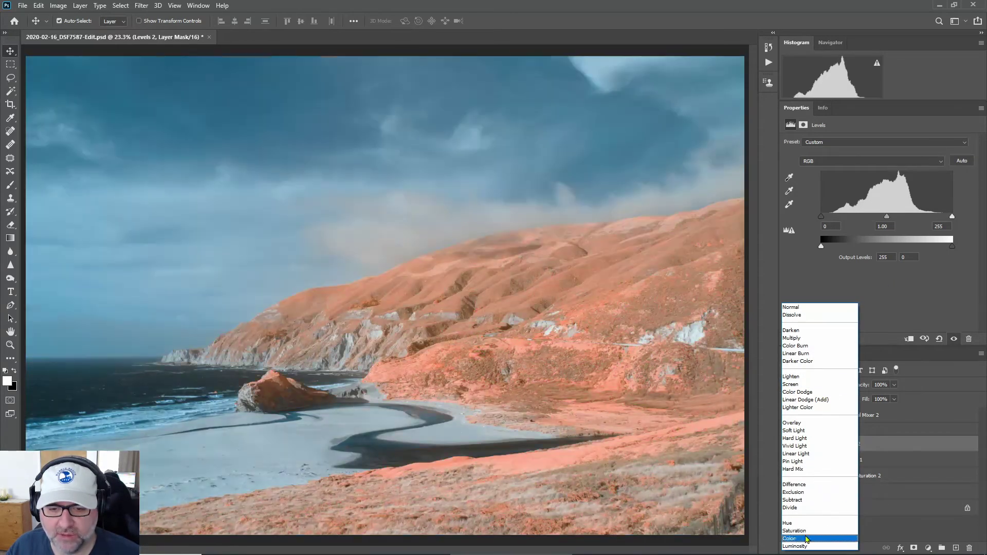
{"action": "left_click", "coordinate": [814, 538]}
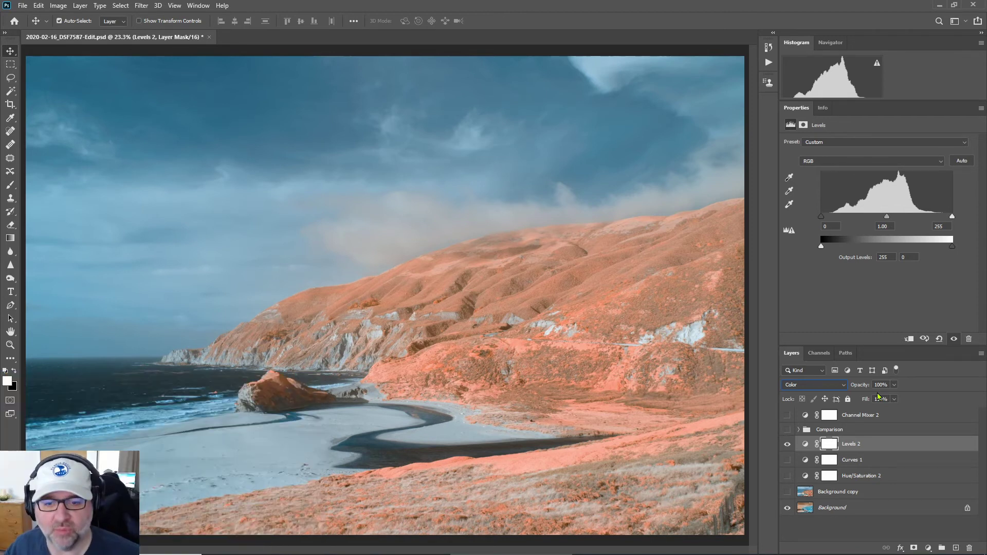
{"action": "left_click", "coordinate": [787, 444]}
- Move the Comparison group directly above the Background layer, then expand it and make it visible
{"action": "left_click_drag", "start_coordinate": [805, 432], "coordinate": [817, 499]}
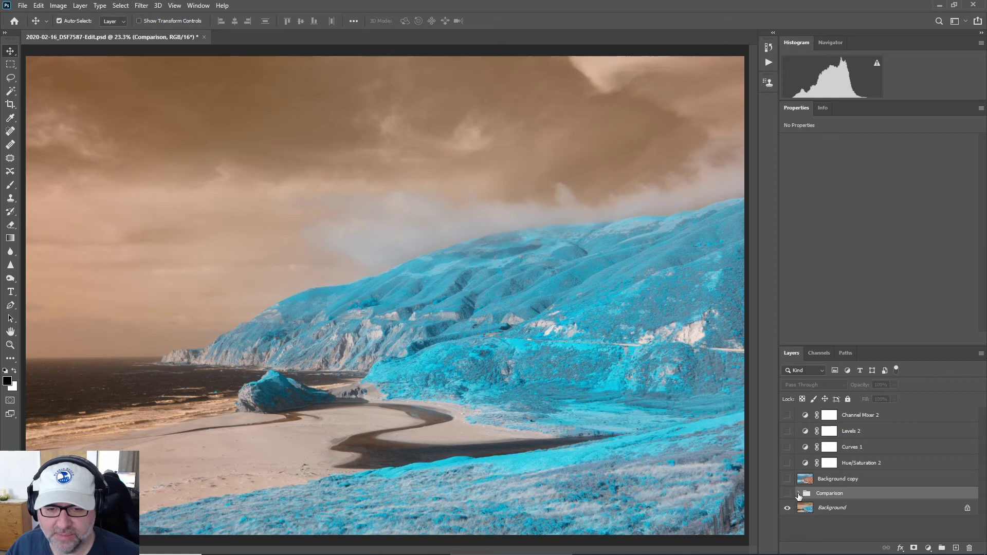
{"action": "left_click", "coordinate": [799, 493]}
{"action": "left_click", "coordinate": [787, 494]}
{"action": "scroll", "coordinate": [867, 456], "scroll_direction": "down", "scroll_amount": 2}
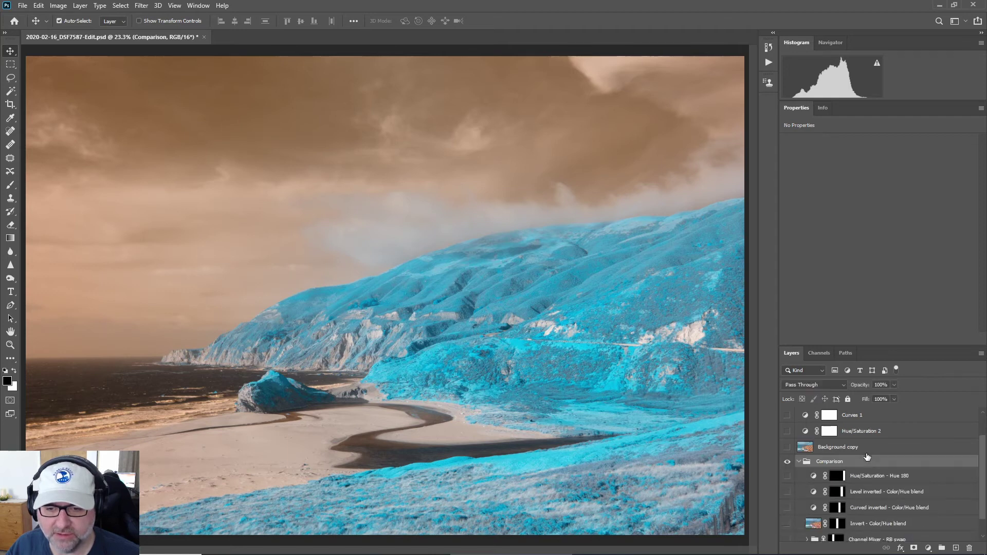
{"action": "scroll", "coordinate": [867, 456], "scroll_direction": "down", "scroll_amount": 1}
{"action": "scroll", "coordinate": [874, 452], "scroll_direction": "up", "scroll_amount": 3}
- Group the layers from Channel Mixer 2 down to Background copy, keeping the default group settings
{"action": "left_click", "coordinate": [880, 416]}
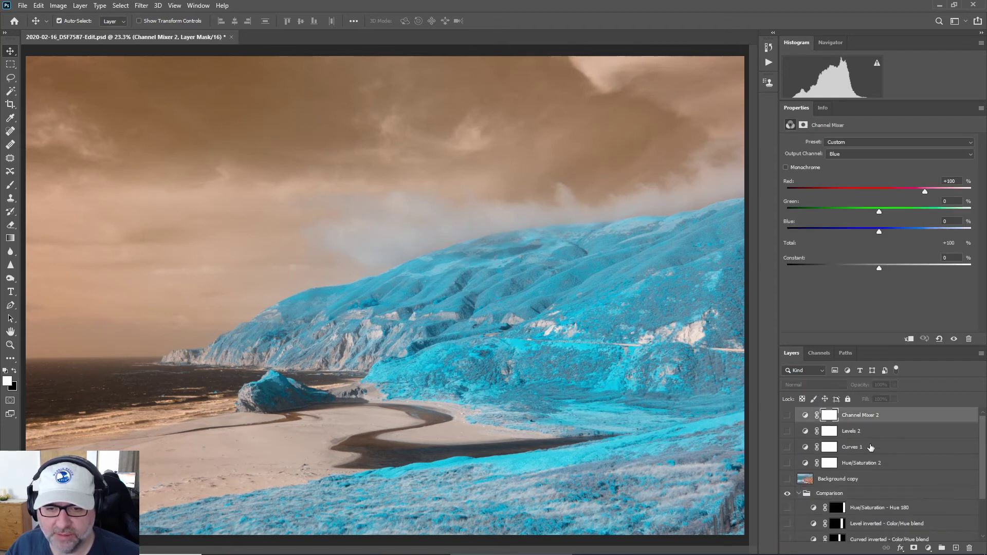
{"action": "left_click", "coordinate": [864, 481], "text": "shift"}
{"action": "right_click", "coordinate": [862, 478]}
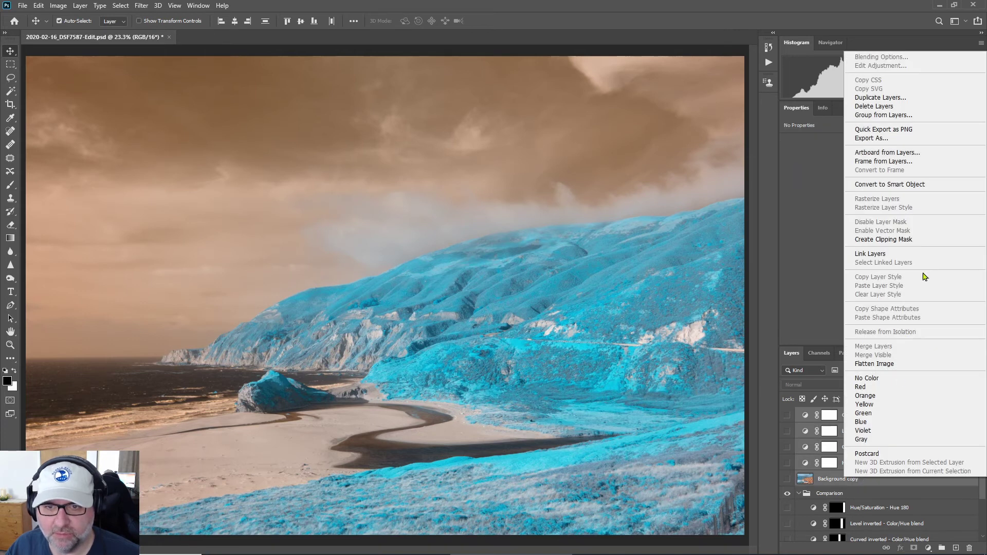
{"action": "left_click", "coordinate": [883, 115]}
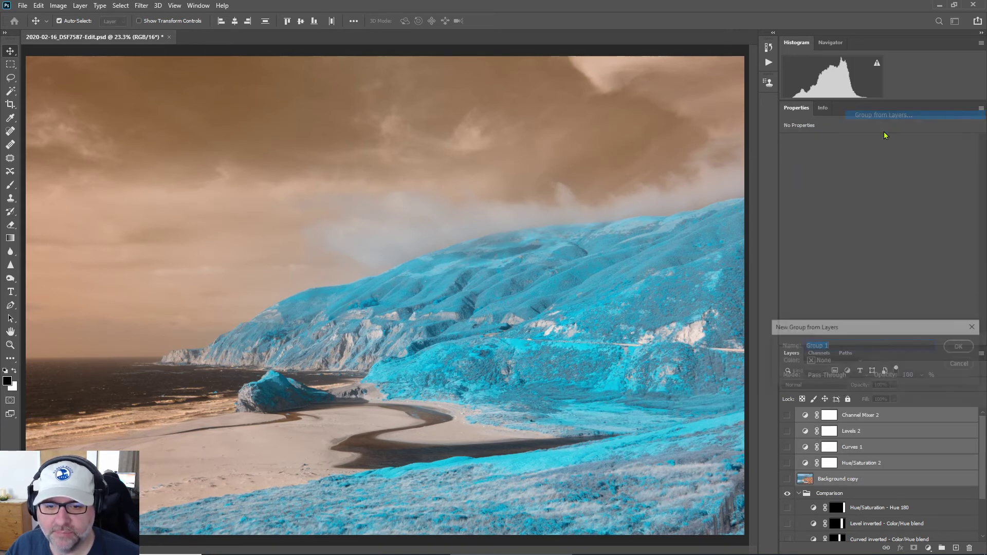
{"action": "left_click", "coordinate": [958, 346]}
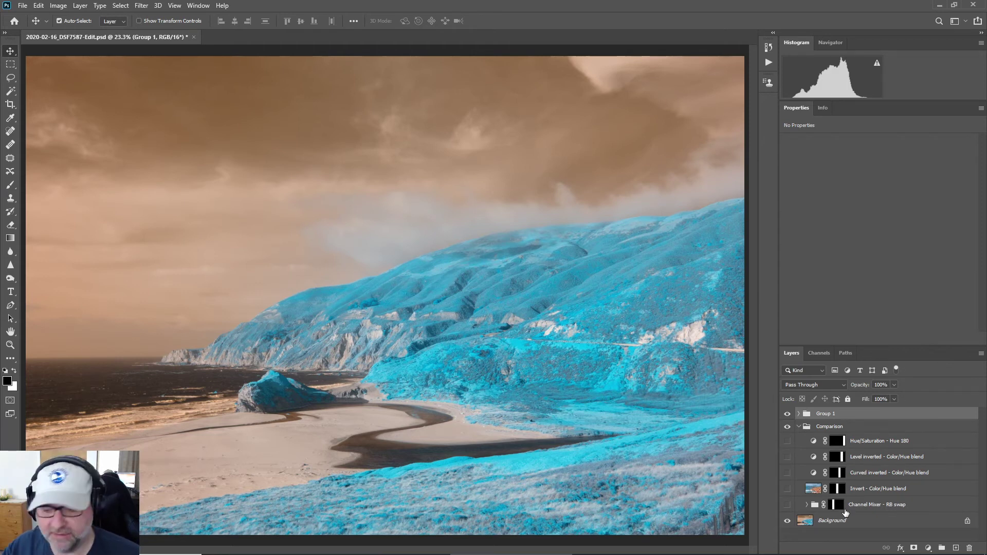
- Show all five Comparison strips one by one, from Channel Mixer - RB swap up through Invert, Curves, Levels and Hue/Saturation
{"action": "left_click", "coordinate": [787, 509]}
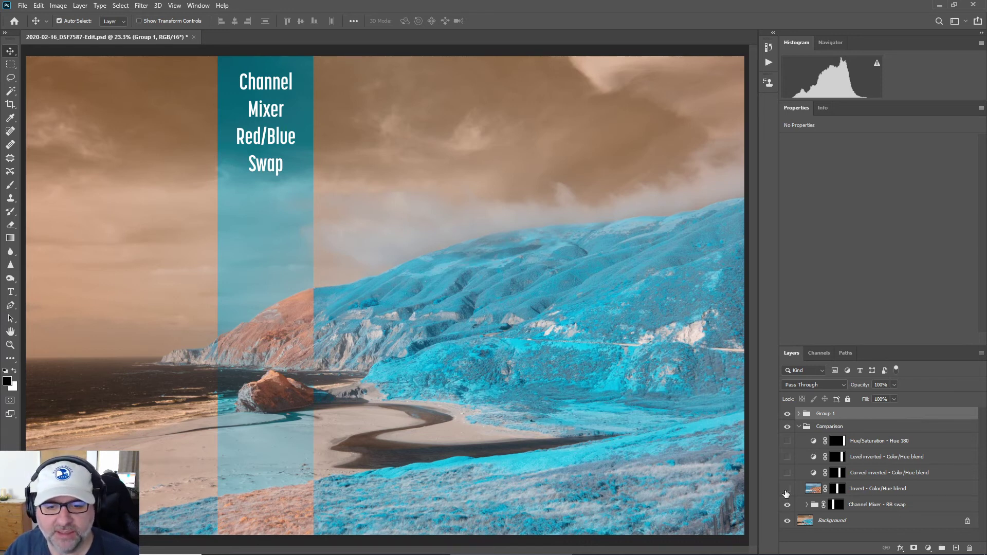
{"action": "left_click", "coordinate": [785, 493]}
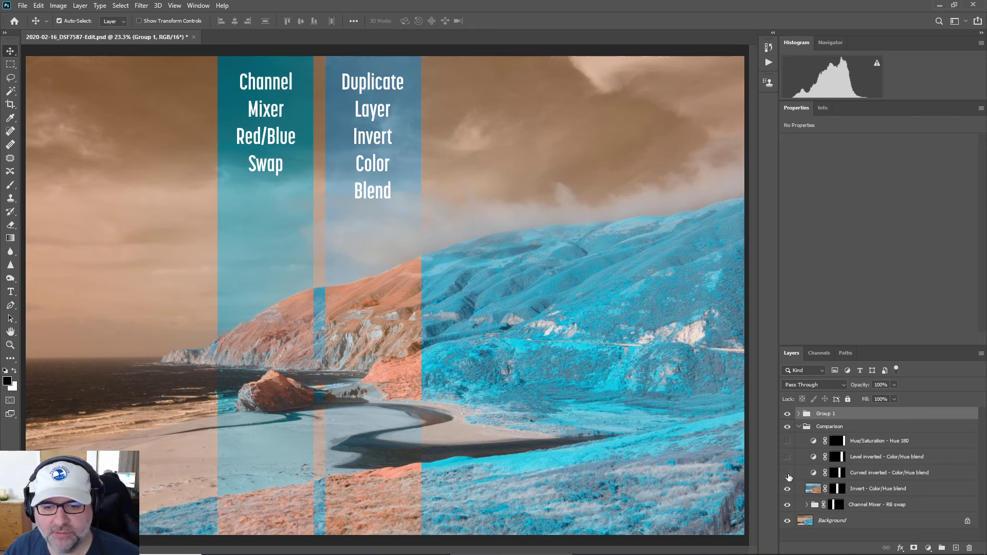
{"action": "left_click", "coordinate": [787, 473]}
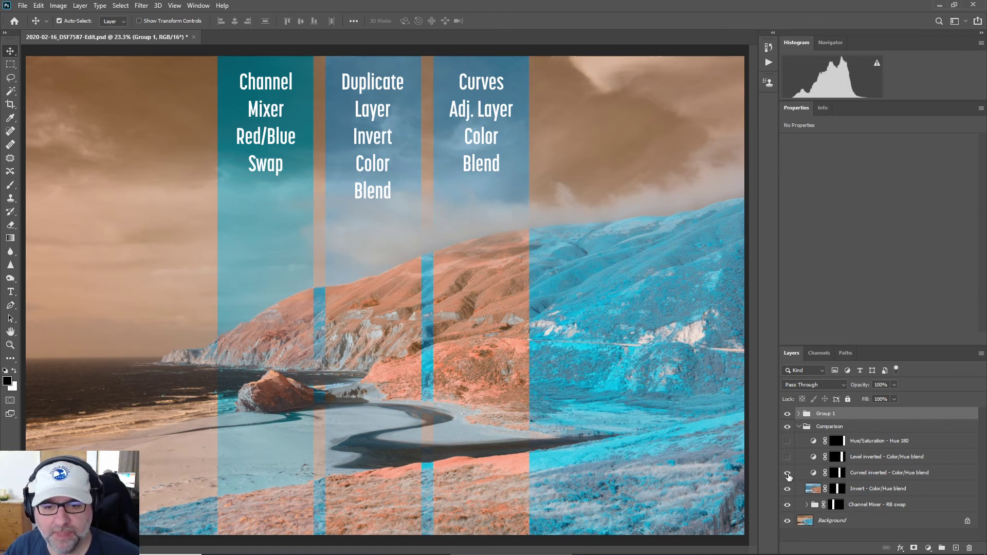
{"action": "left_click", "coordinate": [787, 456]}
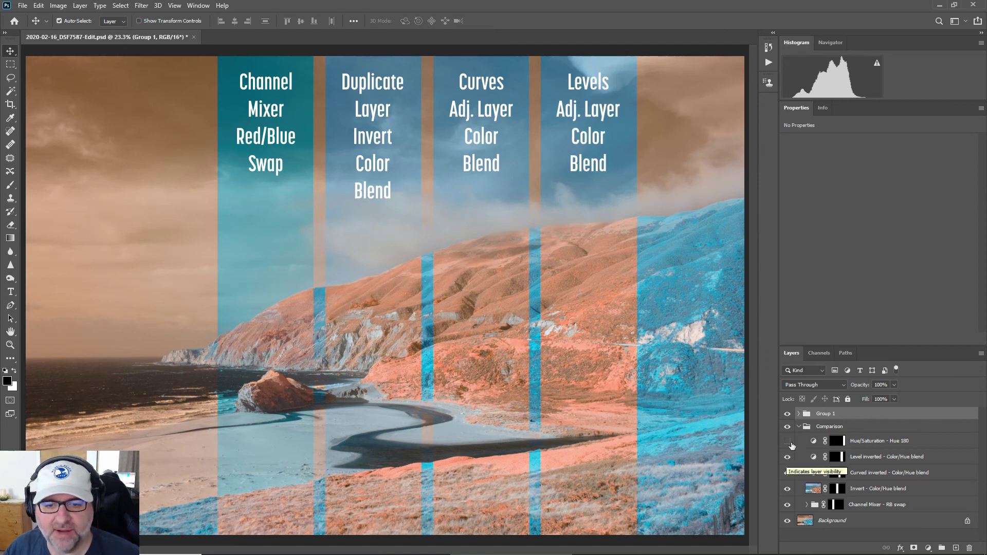
{"action": "left_click", "coordinate": [787, 441]}
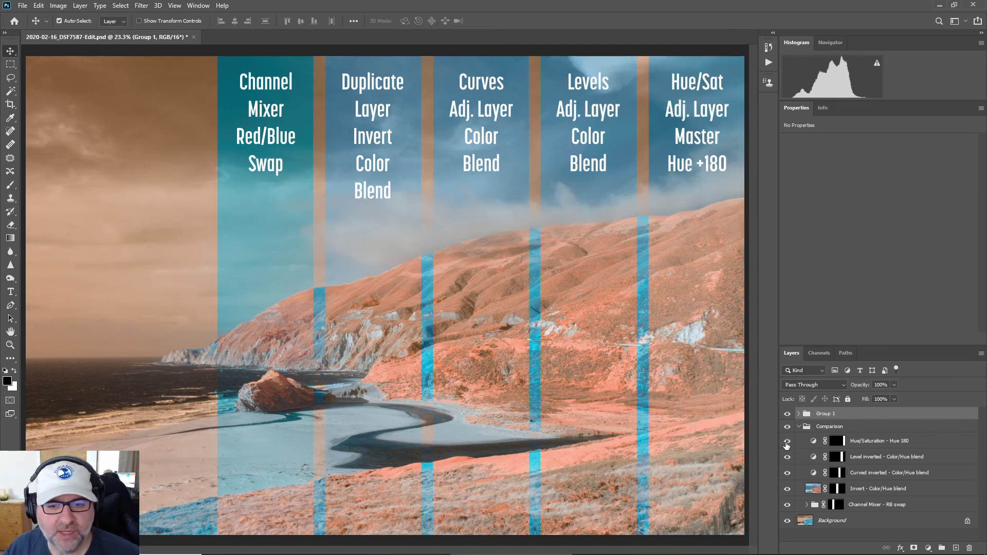